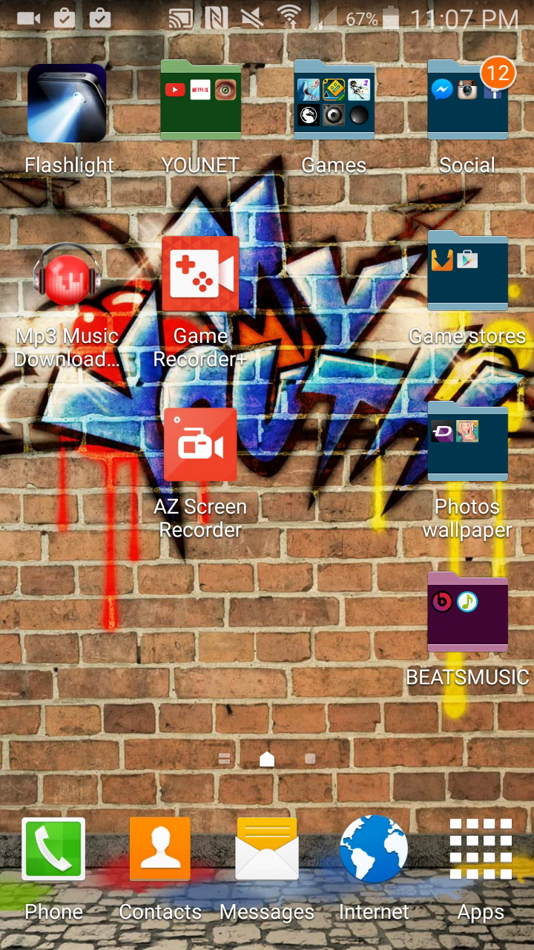
Open the Games folder and drag the Mortal Kombat X icon out of it
click(334, 100)
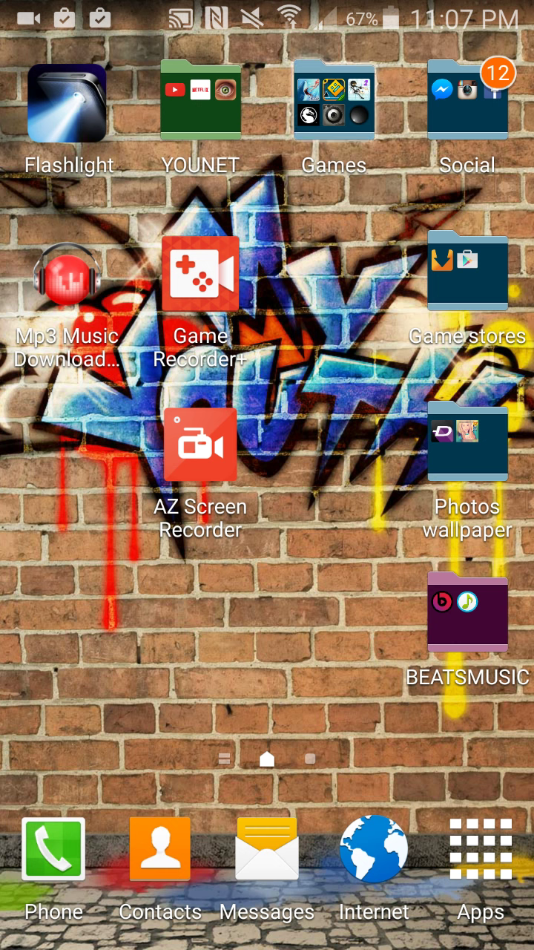
key(Escape)
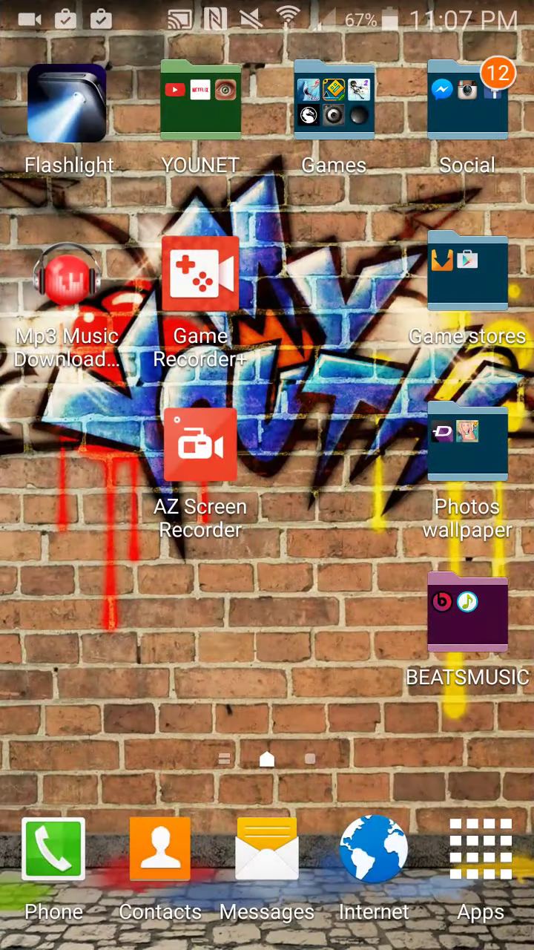
click(334, 101)
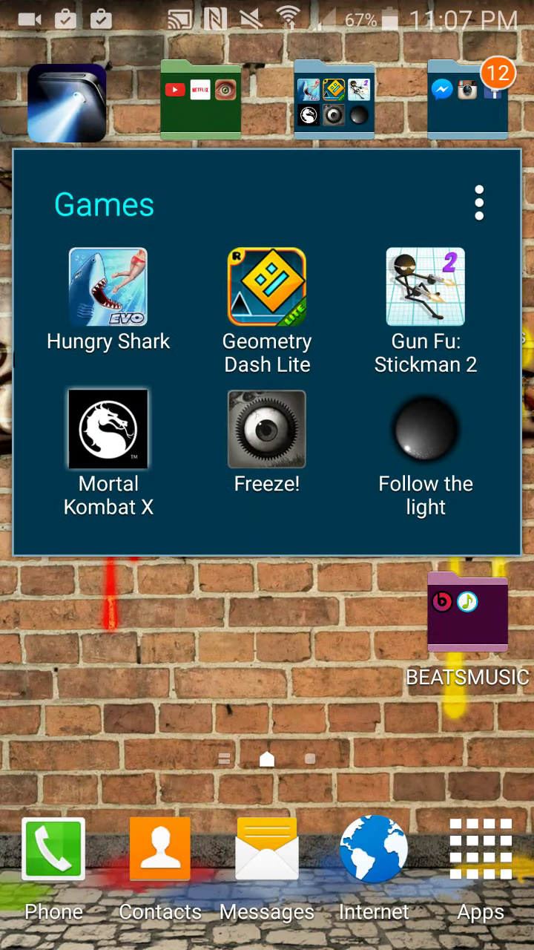
mouse_move(108, 430)
mouse_down()
mouse_move(34, 505)
mouse_move(108, 434)
mouse_up()
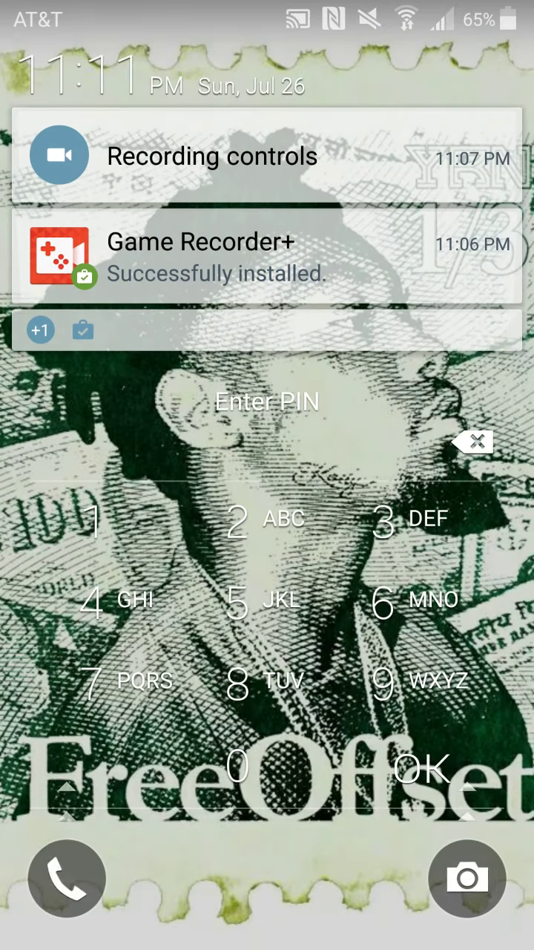
Enter the four-digit PIN on the lock screen to unlock the phone
click(237, 601)
click(237, 683)
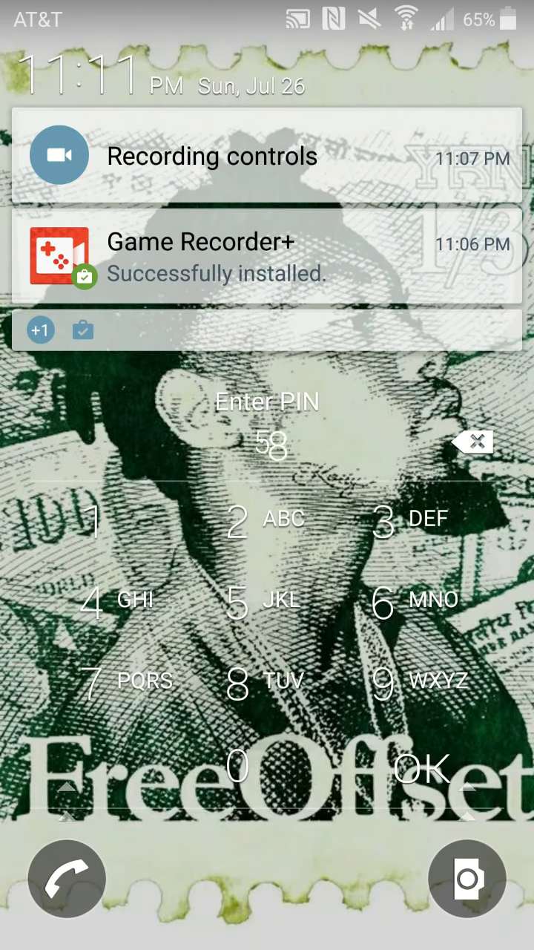
click(382, 601)
click(382, 681)
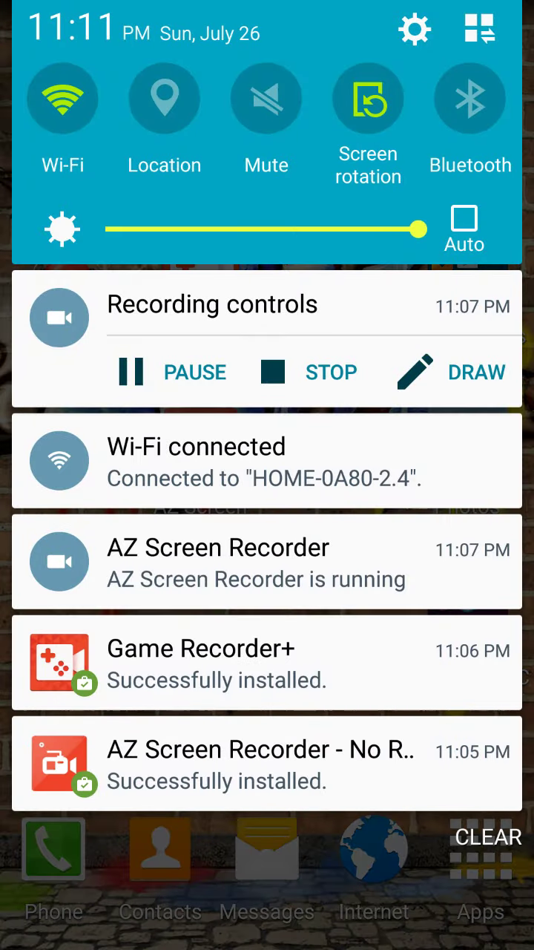
Dismiss the notification shade and open the Games folder on the home screen
drag(267, 854, 267, 223)
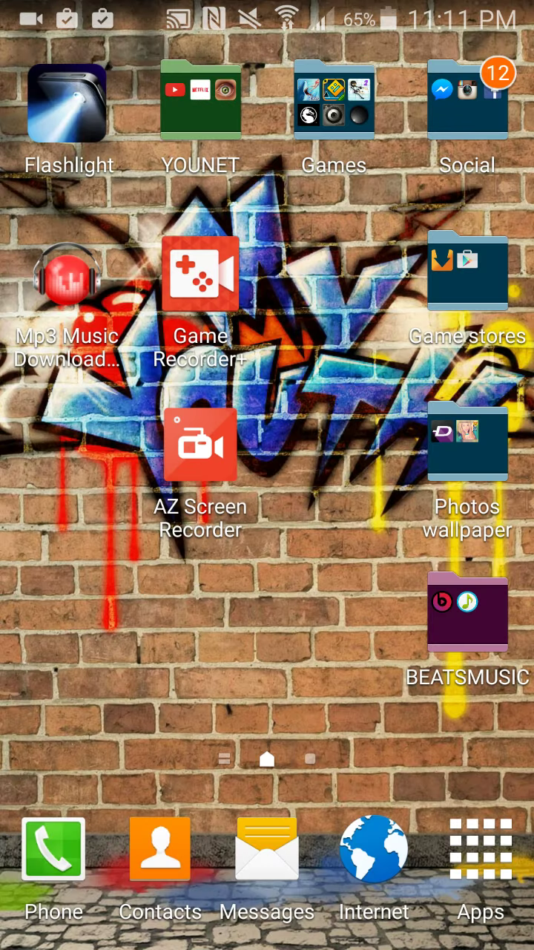
click(334, 104)
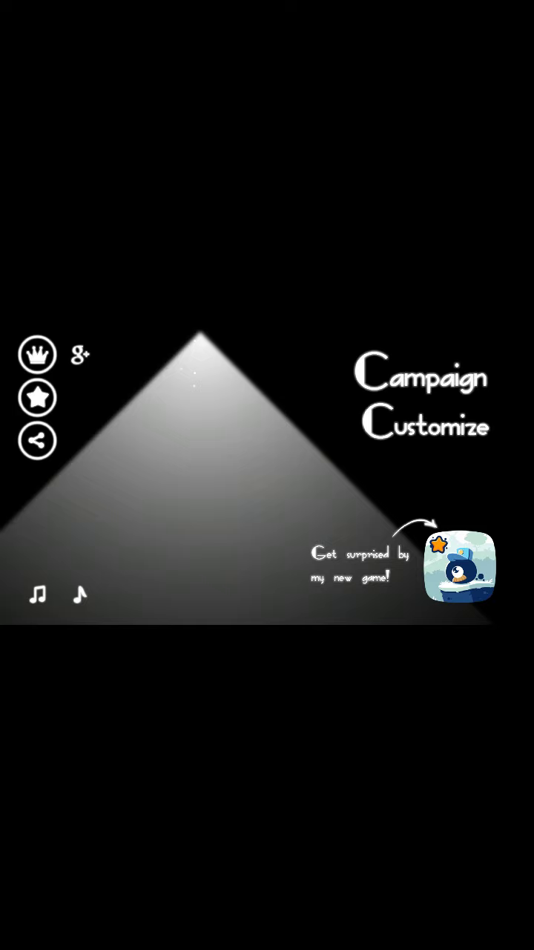
Open the Customize screen for the light character
click(425, 425)
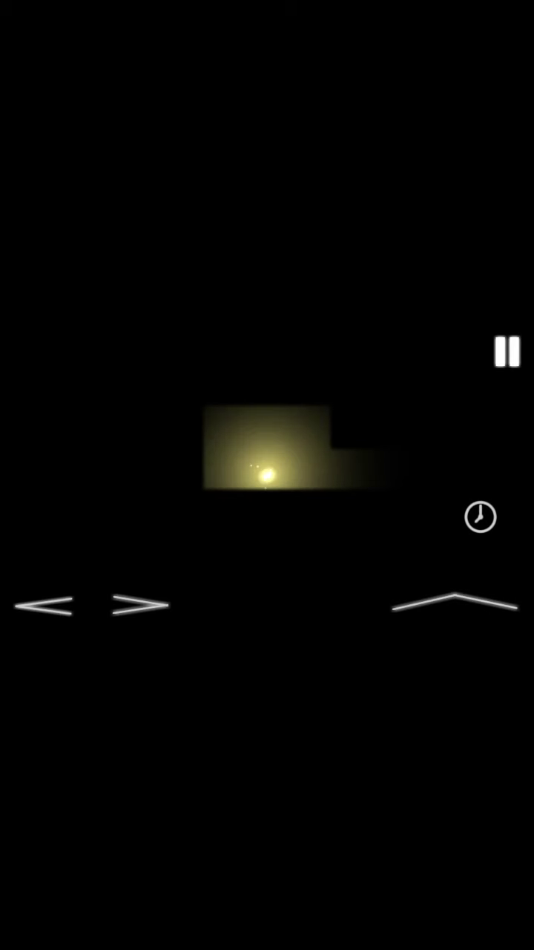
Make the glowing ball jump to the right
click(454, 605)
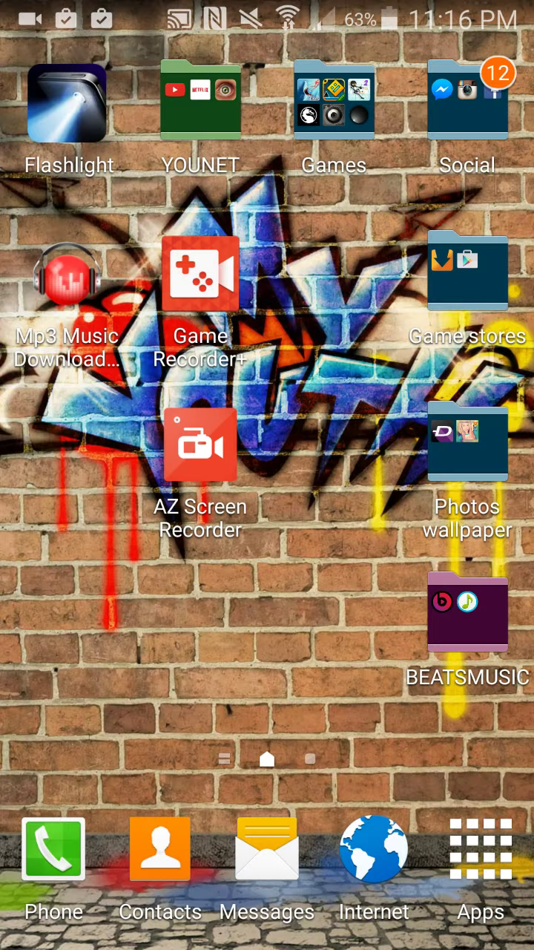
Swipe the notification shade down from the top edge to show the recording controls
drag(268, 15, 267, 520)
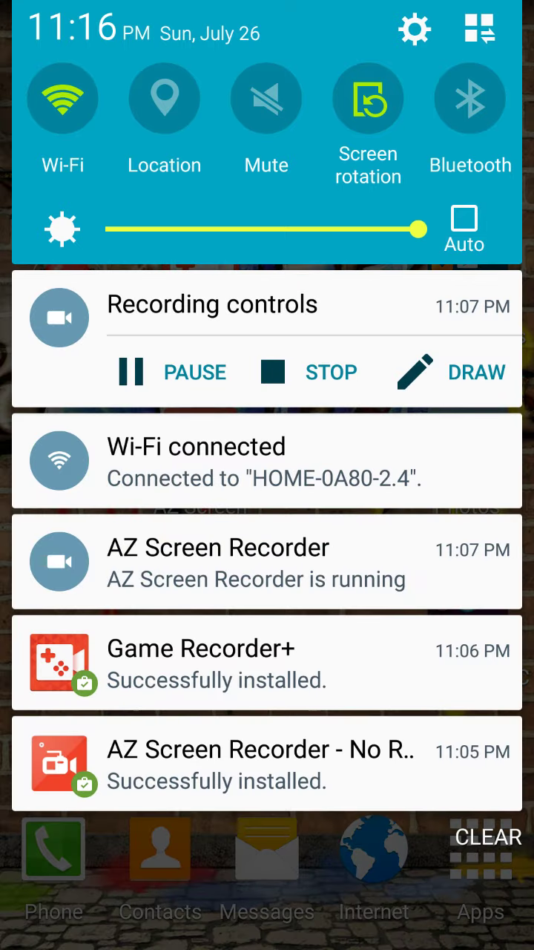